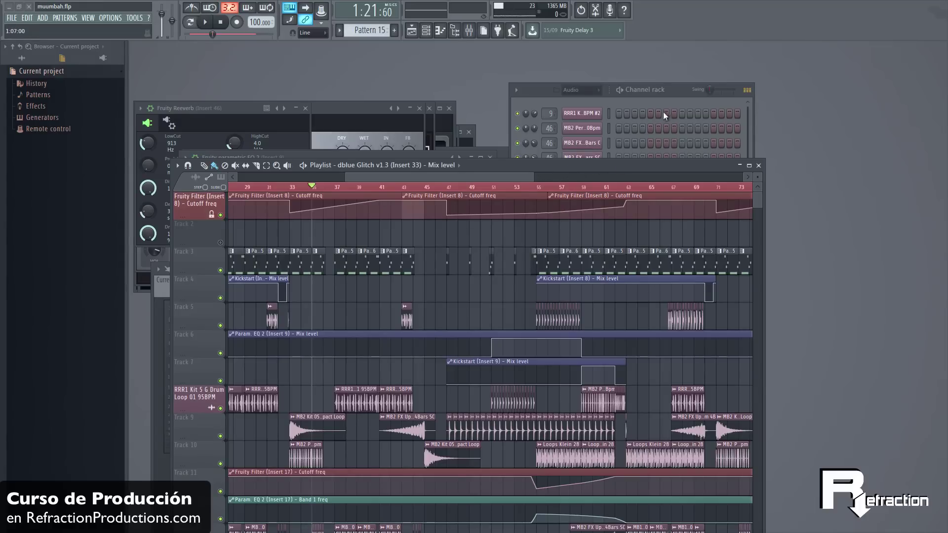
Open the Violent stereo imager lite from the Master track's first effect slot and bring the playlist to the front.
left_click(671, 99)
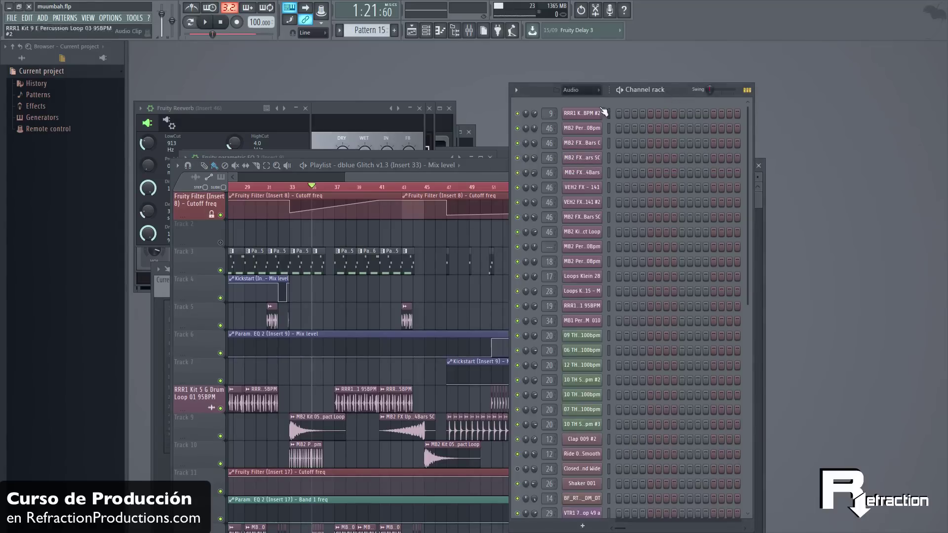
double_click(552, 247)
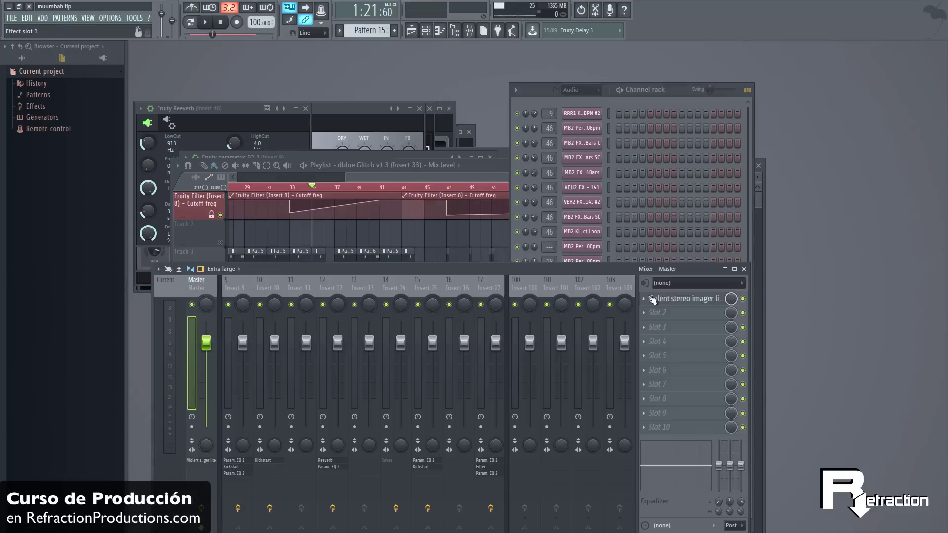
left_click(681, 298)
left_click_drag(766, 136, 768, 63)
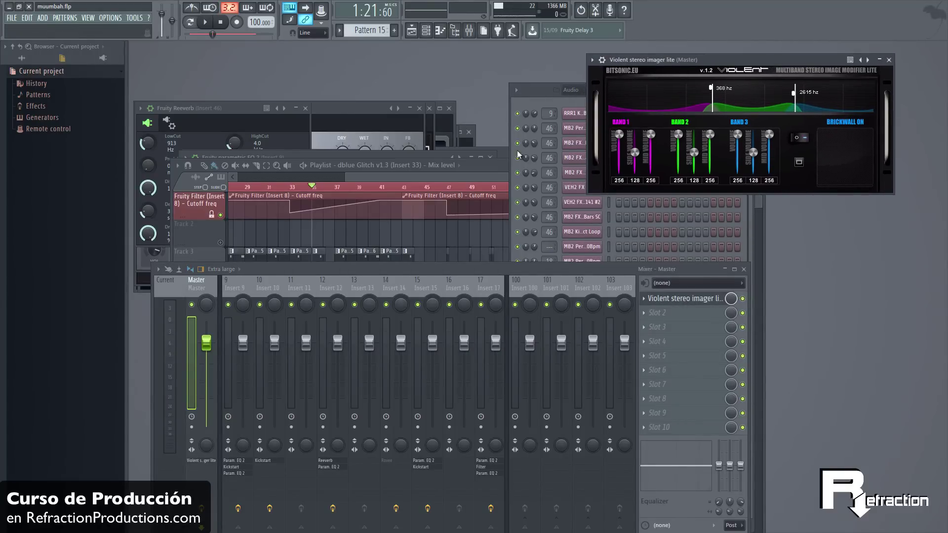
left_click(495, 164)
Place the imager window above the playlist and set its two crossover frequencies to about 199 Hz and 2646 Hz.
left_click_drag(795, 61, 802, 72)
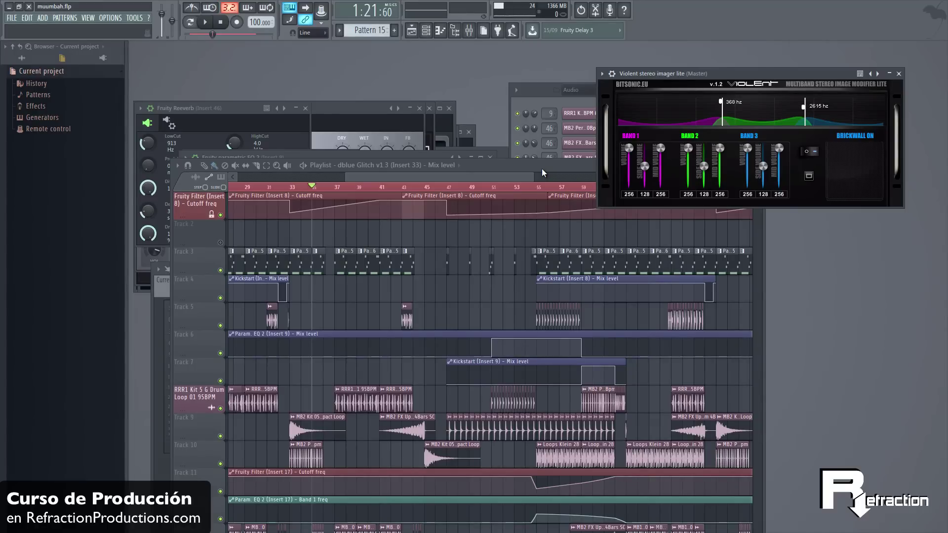
left_click_drag(814, 73, 653, 88)
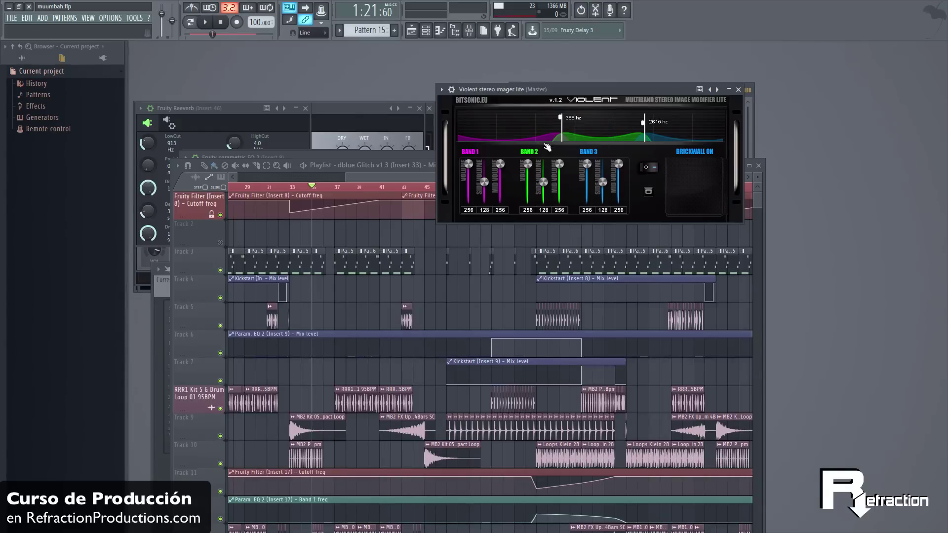
mouse_move(562, 126)
left_mouse_down()
mouse_move(477, 124)
mouse_move(569, 121)
mouse_move(538, 123)
left_mouse_up()
mouse_move(643, 127)
left_mouse_down()
mouse_move(636, 127)
mouse_move(665, 126)
mouse_move(647, 125)
left_mouse_up()
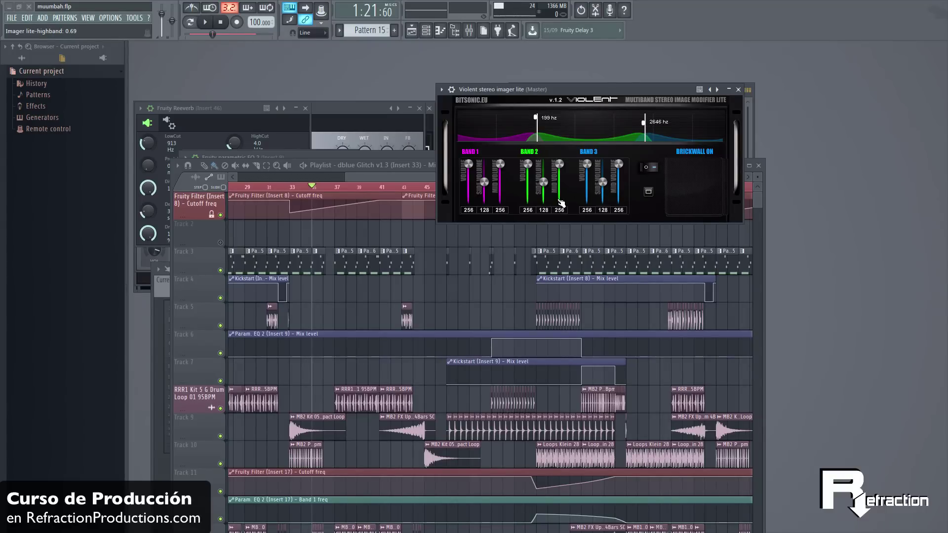
Try different side volumes in the imager, ending with Band 1 at 0 and Band 2 at 115.
left_click_drag(468, 164, 487, 96)
mouse_move(490, 186)
left_mouse_down()
mouse_move(489, 226)
mouse_move(490, 142)
mouse_move(489, 212)
mouse_move(491, 151)
mouse_move(493, 191)
left_mouse_up()
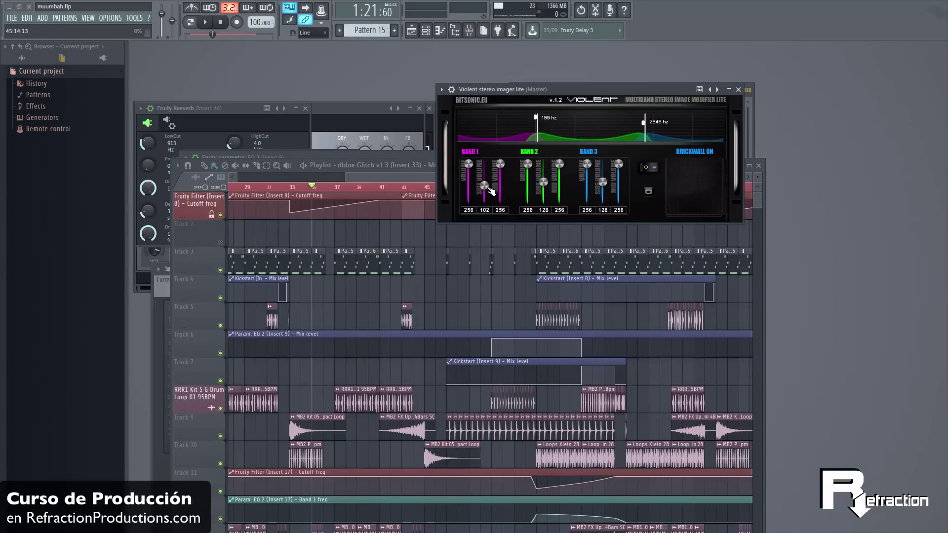
left_click_drag(472, 170, 477, 208)
mouse_move(484, 185)
left_mouse_down()
mouse_move(487, 196)
mouse_move(484, 174)
left_mouse_up()
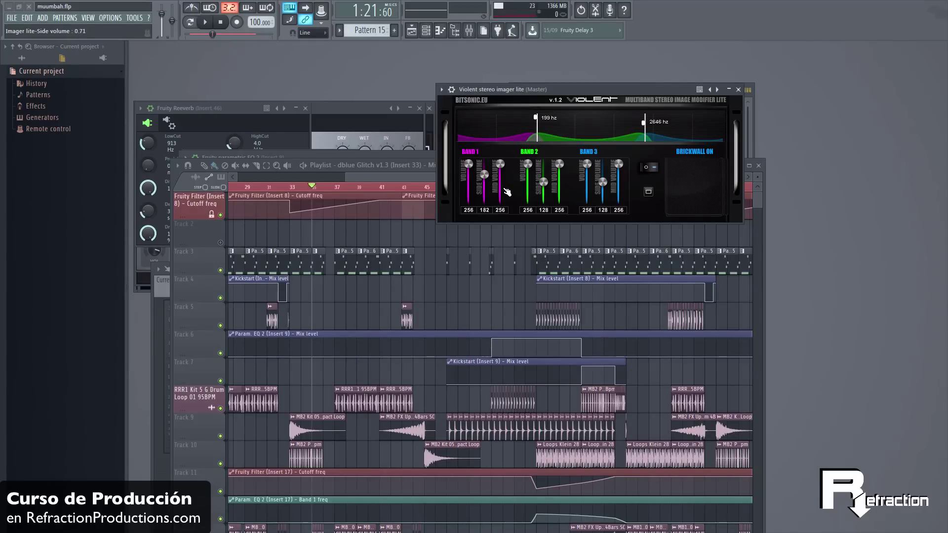
left_click_drag(485, 174, 484, 202)
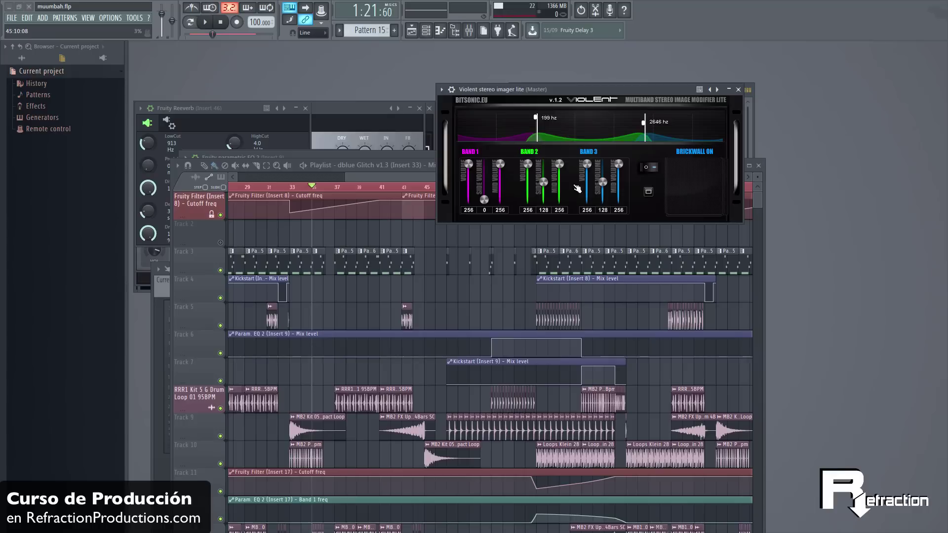
mouse_move(543, 182)
left_mouse_down()
mouse_move(548, 152)
mouse_move(543, 184)
left_mouse_up()
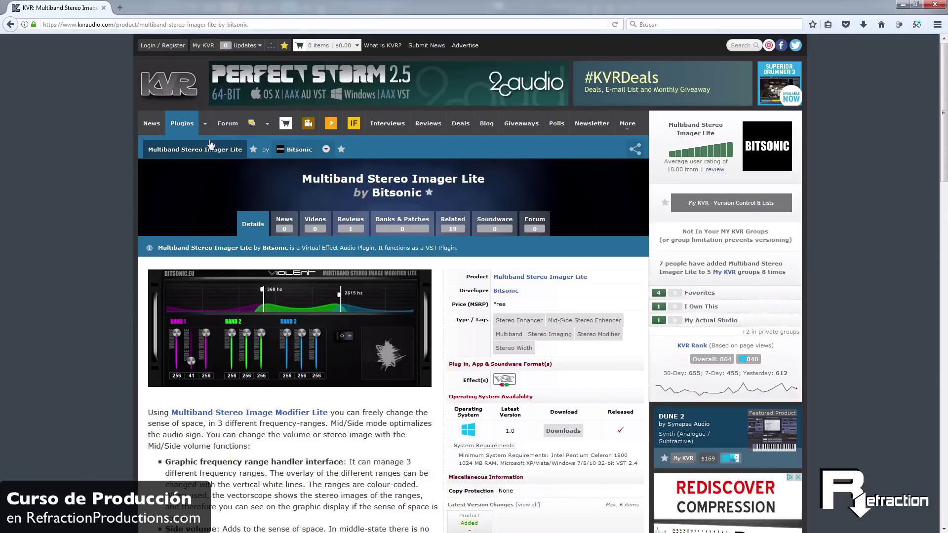
Switch to the browser and review the KVR product page of Bitsonic's Multiband Stereo Imager Lite.
scroll(159, 157, "down", 5)
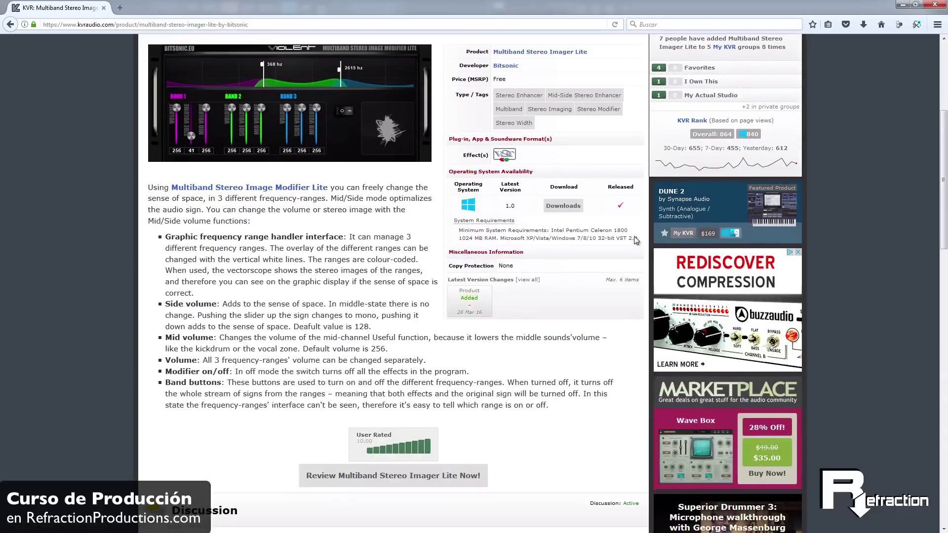
scroll(365, 236, "up", 5)
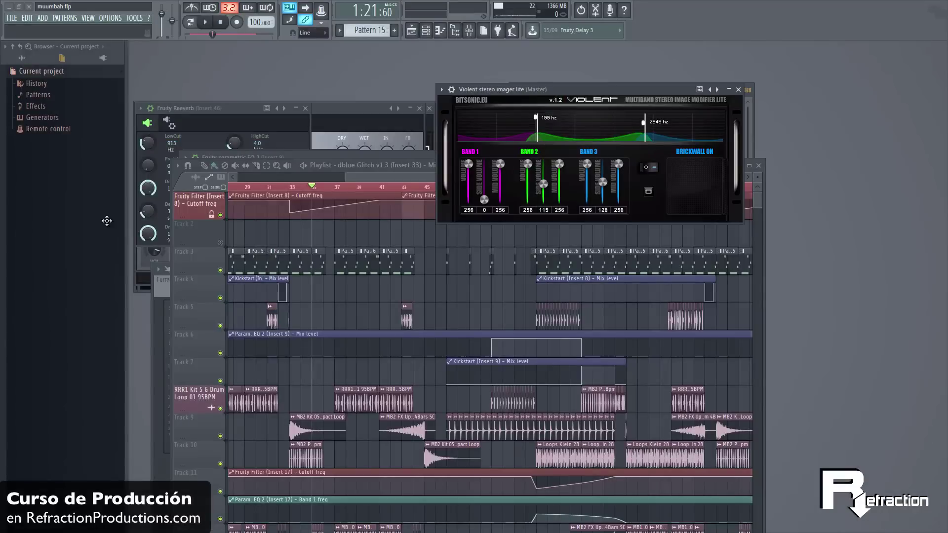
Return to FL Studio and play the song with the imager in front to examine the stereo image on its vectorscope.
left_click_drag(619, 90, 570, 55)
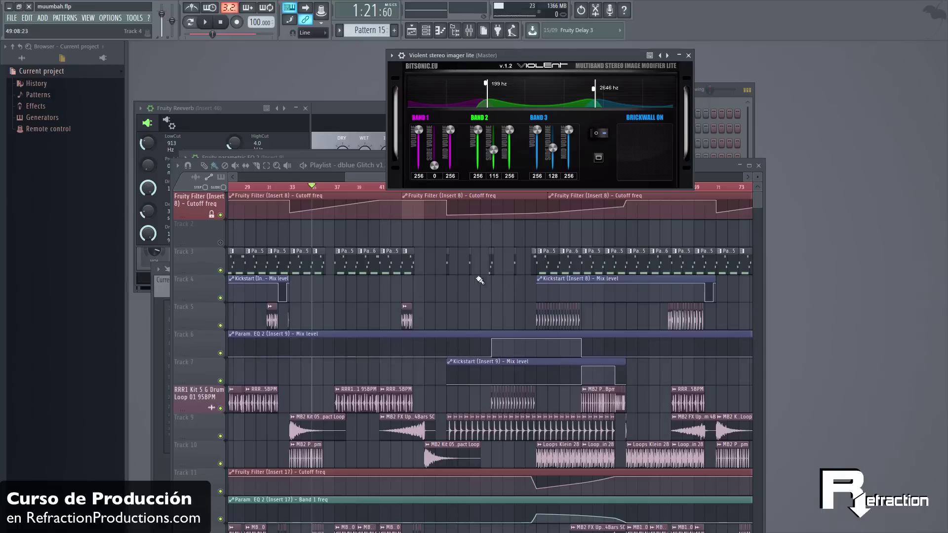
left_click(469, 292)
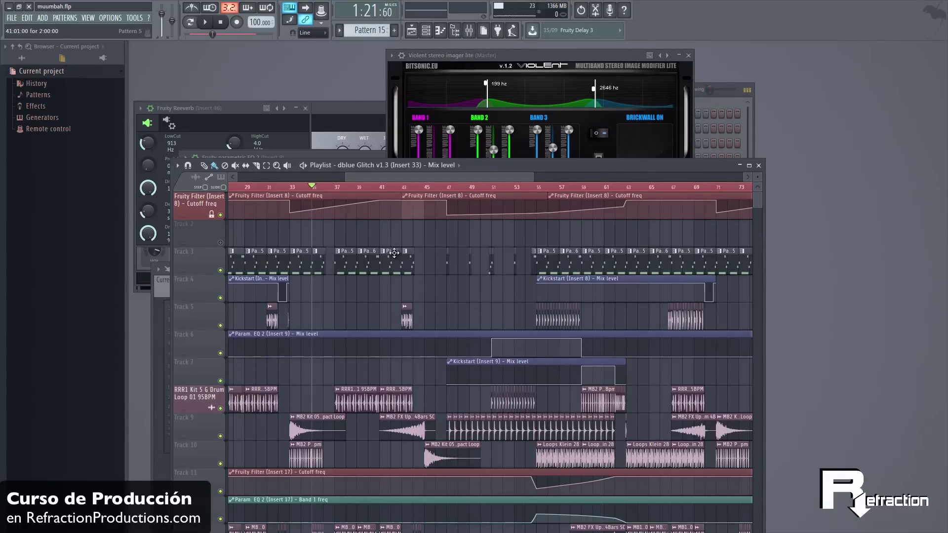
scroll(394, 253, "down", 13)
key("space")
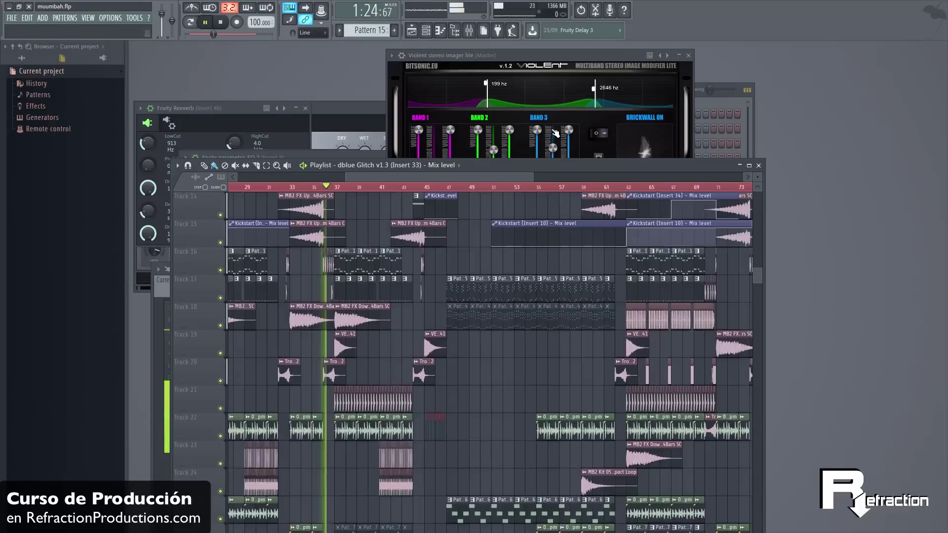
left_click(555, 134)
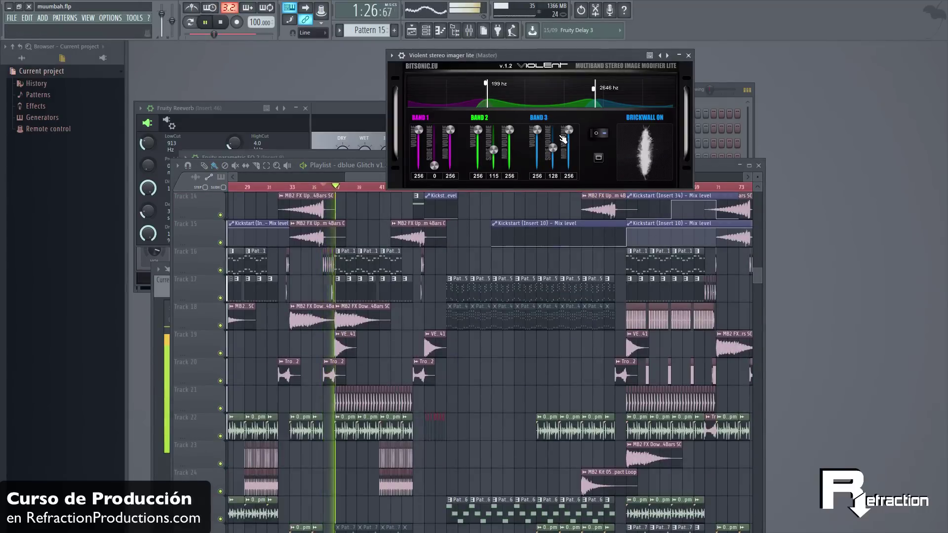
key("space")
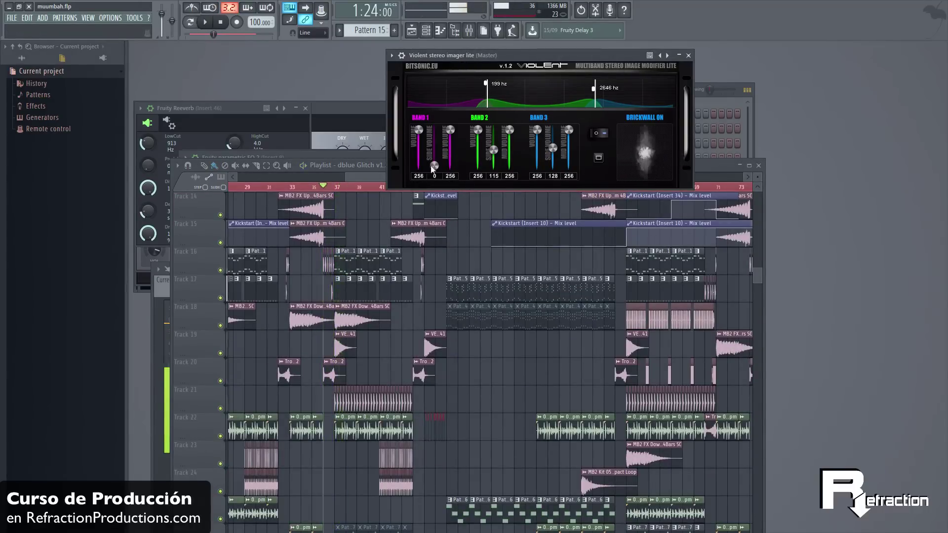
Lower the Master fader in the mixer to about -5.7 dB and start playback.
left_click_drag(706, 171, 722, 207)
key("F6")
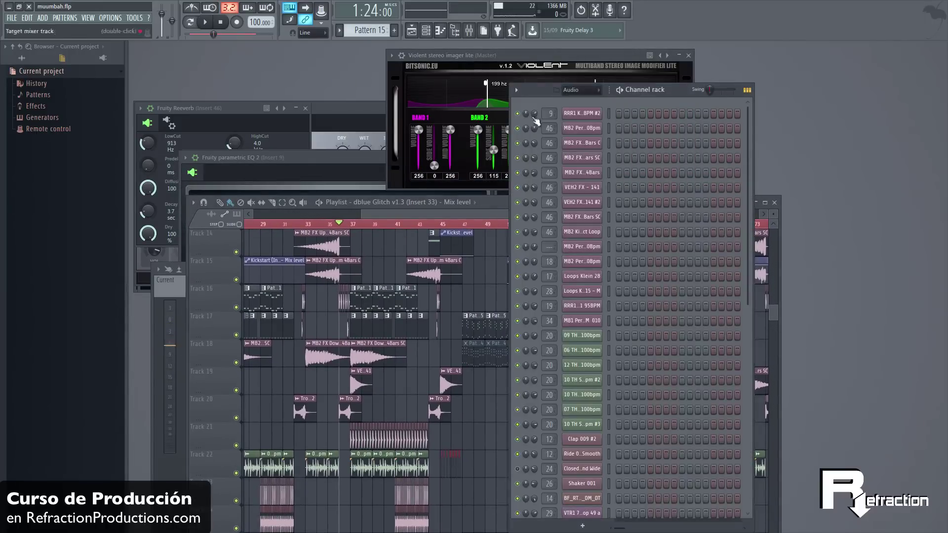
key("F9")
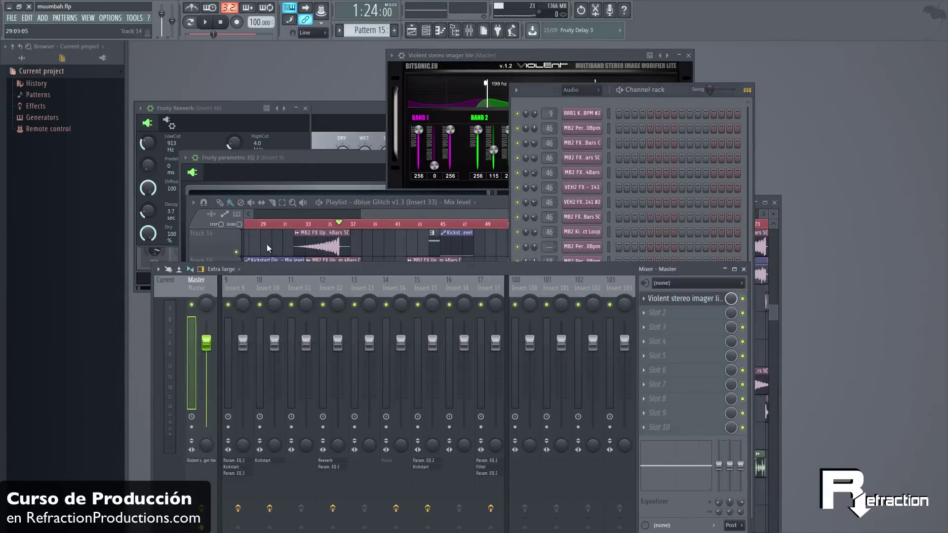
left_click_drag(209, 374, 215, 369)
key("space")
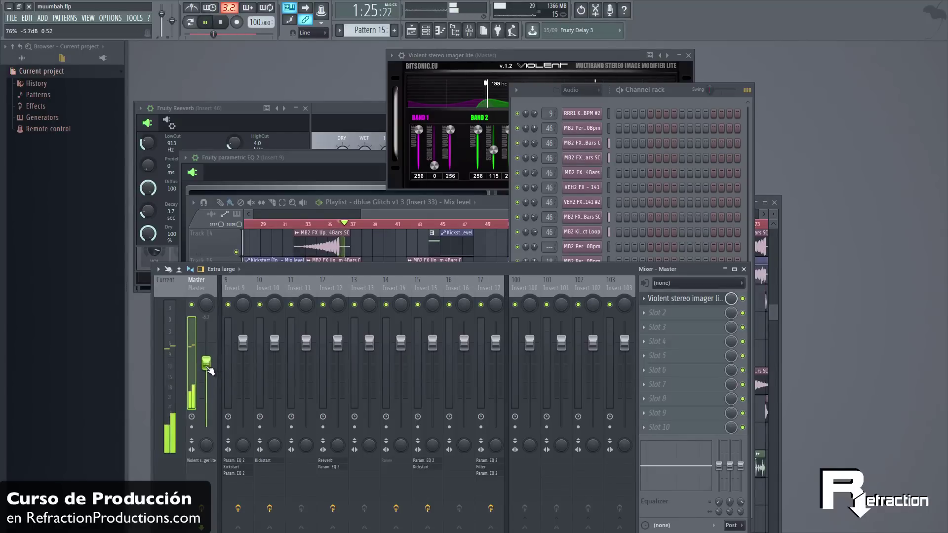
With only Tracks 13 and 14 soloed, raise the side volume of Bands 1, 2 and 3 in the imager to 256.
mouse_move(434, 166)
left_mouse_down()
mouse_move(435, 130)
mouse_move(435, 164)
left_mouse_up()
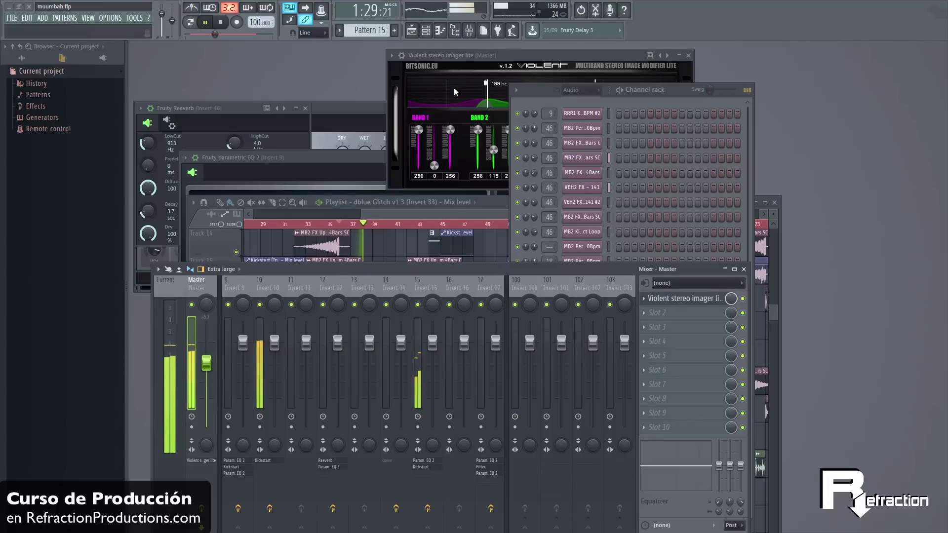
left_click_drag(466, 55, 345, 55)
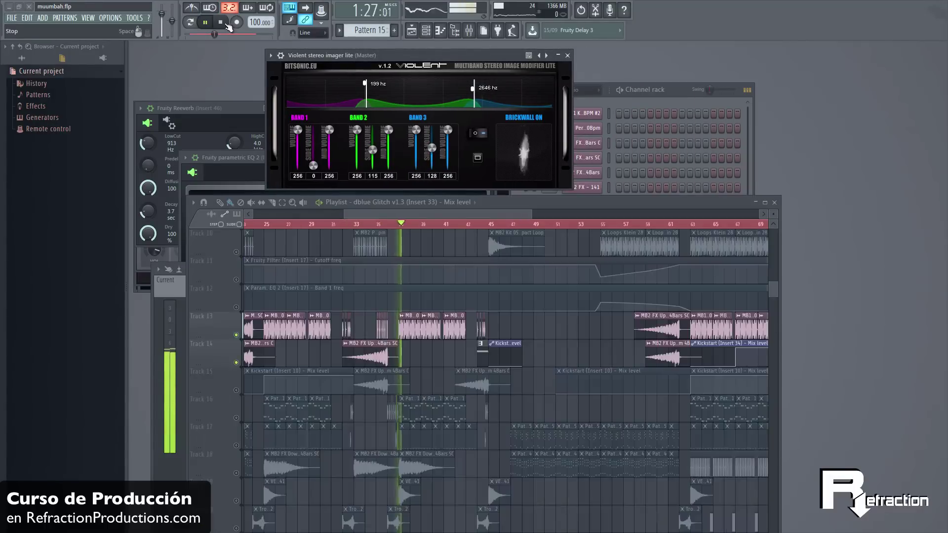
left_click_drag(313, 166, 319, 101)
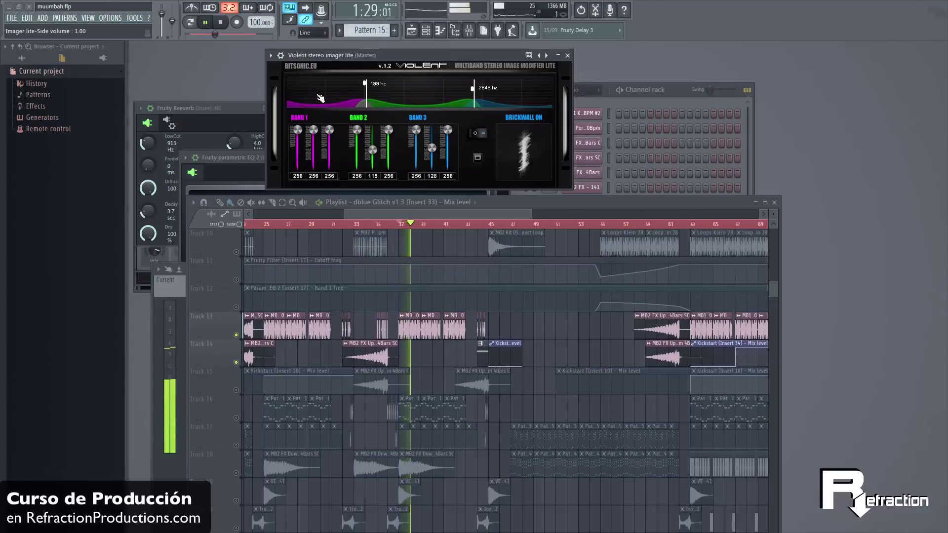
left_click_drag(373, 150, 374, 126)
left_click_drag(432, 148, 437, 117)
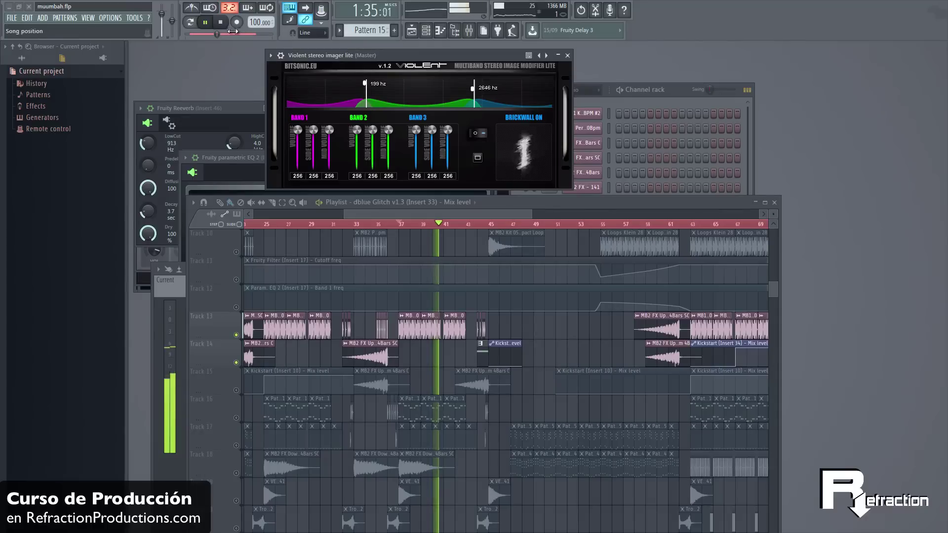
Play the soloed tracks from bar 25 several times to examine their stereo width on the imager's vectorscope.
key("space")
left_click(269, 223)
key("space")
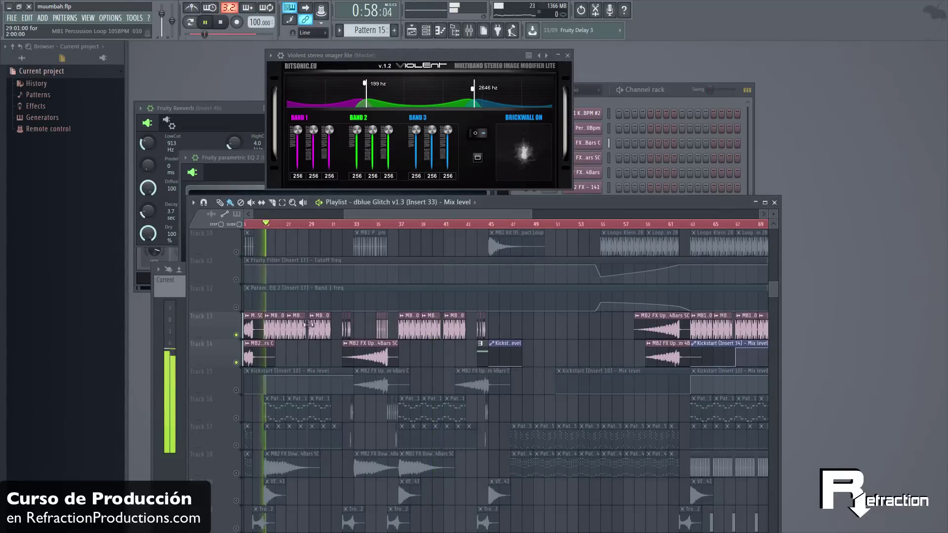
left_click(423, 54)
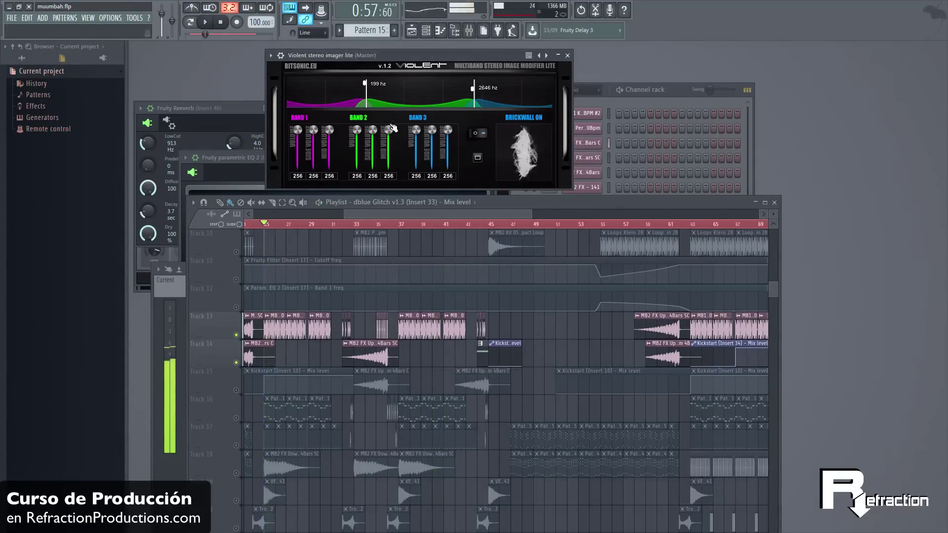
key("space")
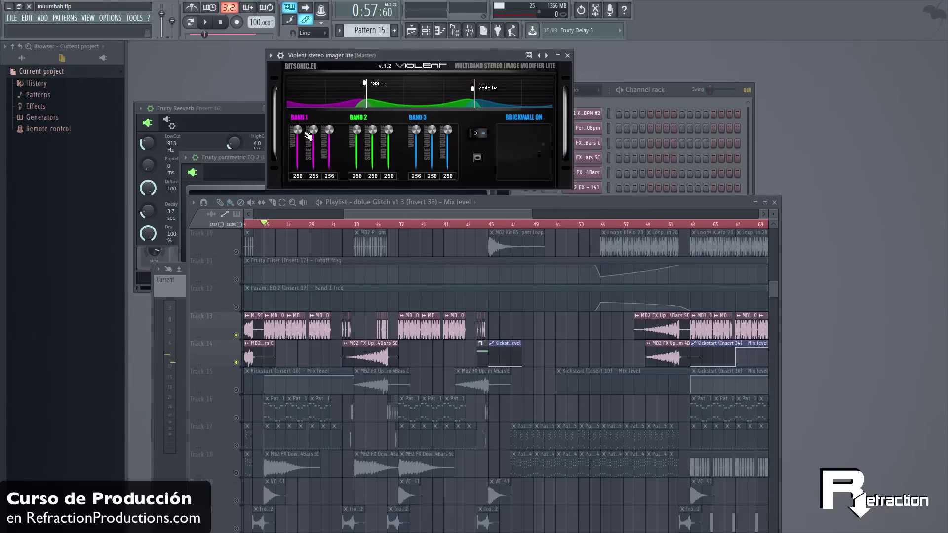
key("space")
key("space")
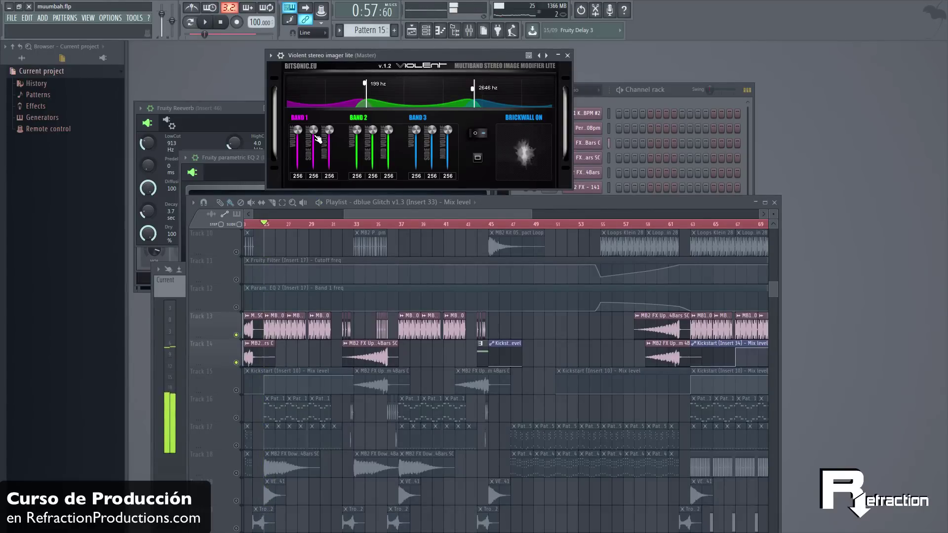
Set the side volume of all three imager bands to 0 and audition the soloed tracks.
left_click_drag(314, 130, 313, 166)
left_click_drag(374, 130, 373, 166)
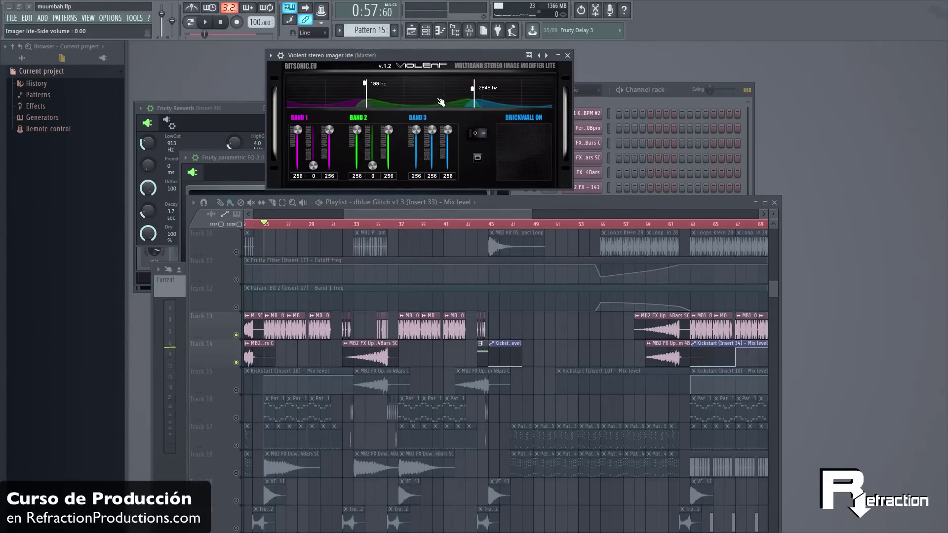
left_click_drag(432, 130, 432, 166)
key("space")
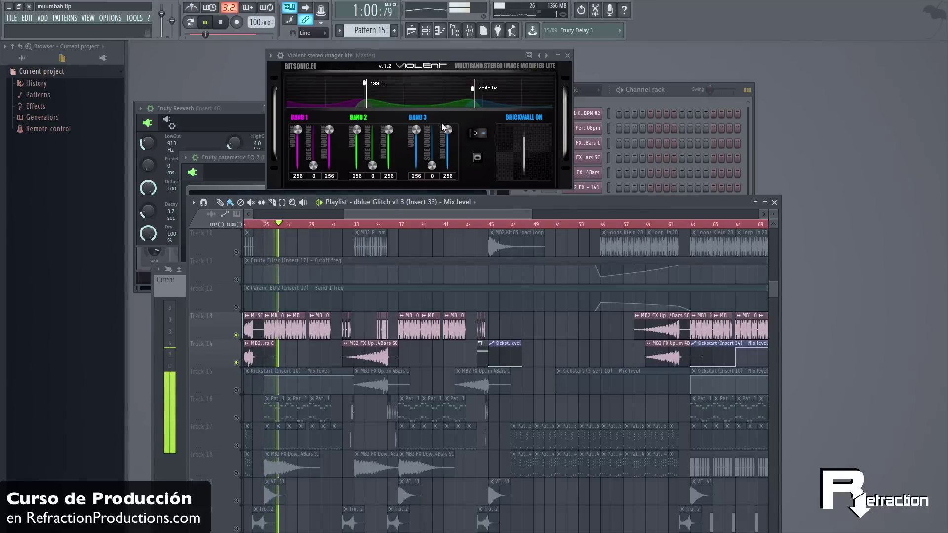
key("space")
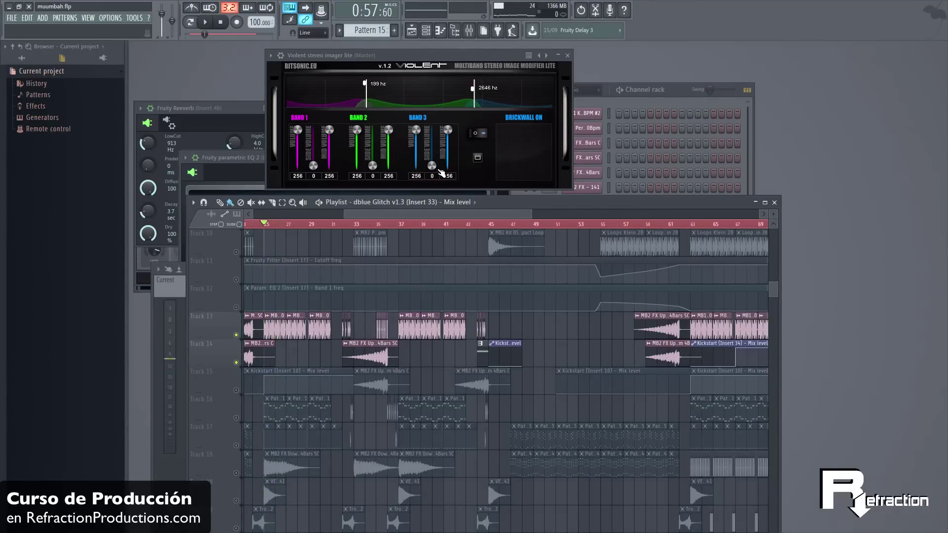
Set the side volume to 188 for Band 3 and 172 for Band 2 during playback, keeping Band 1 at 0.
left_click_drag(437, 168, 437, 134)
key("space")
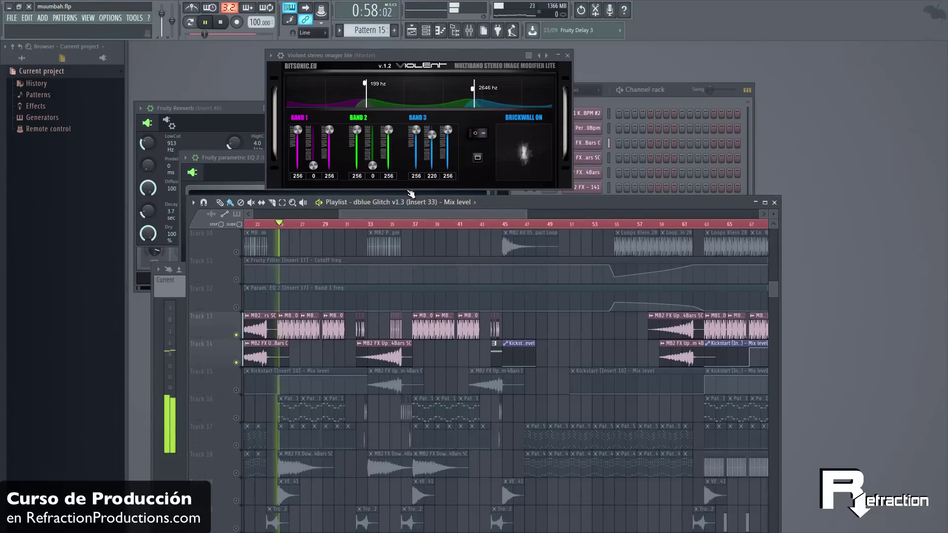
left_click_drag(435, 142, 434, 147)
left_click_drag(372, 166, 374, 142)
mouse_move(313, 165)
left_mouse_down()
mouse_move(321, 157)
mouse_move(322, 169)
left_mouse_up()
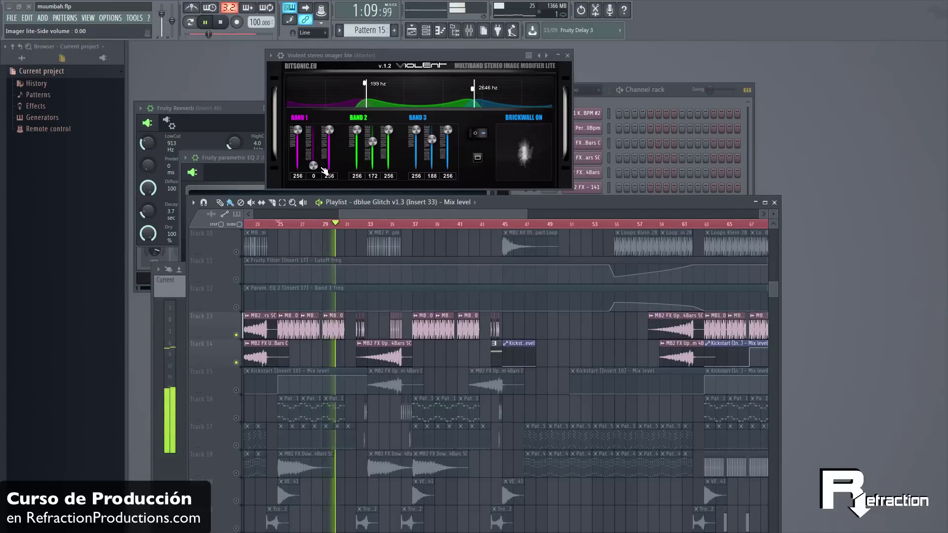
Remove the solo from Tracks 13 and 14 so all tracks are active, and restart playback from bar 25.
left_click(239, 341)
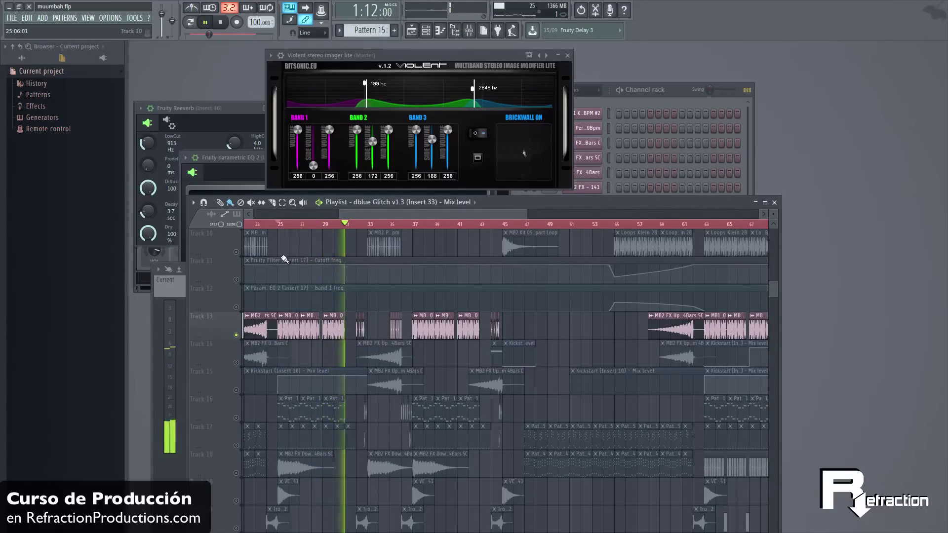
right_click(236, 332)
left_click(277, 225)
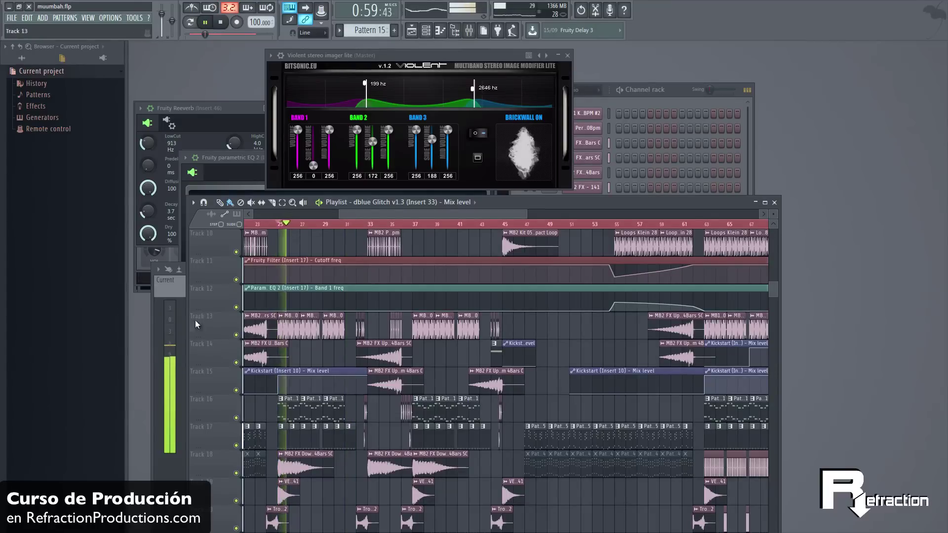
Lower the Master fader to about -7.1 dB, listen to the full mix with the playlist in front, and stop playback.
key("F9")
left_click(200, 348)
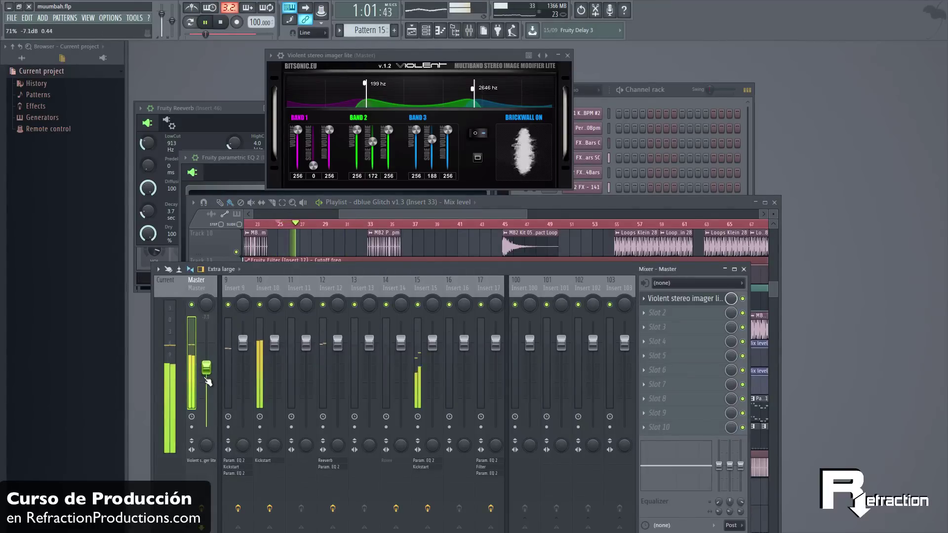
left_click(455, 213)
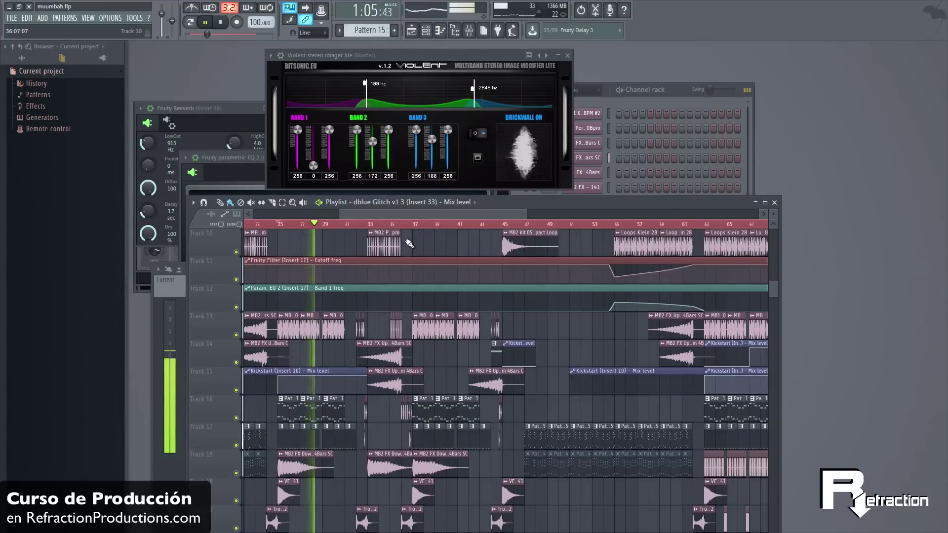
key("space")
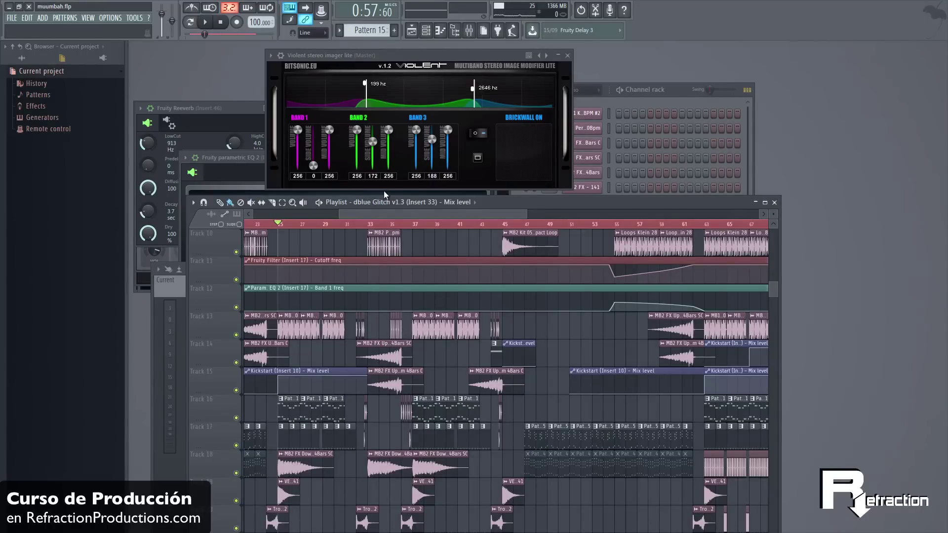
left_click_drag(428, 57, 447, 57)
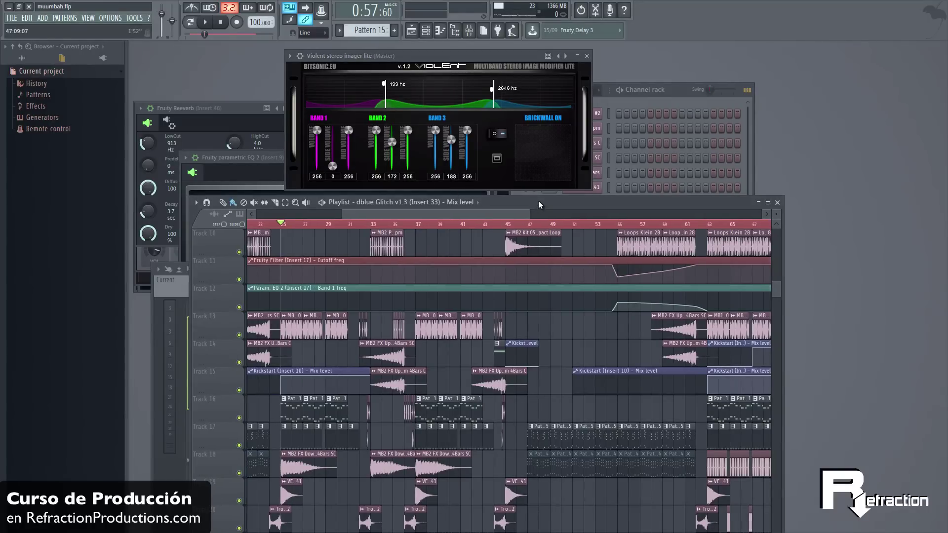
left_click_drag(538, 201, 516, 161)
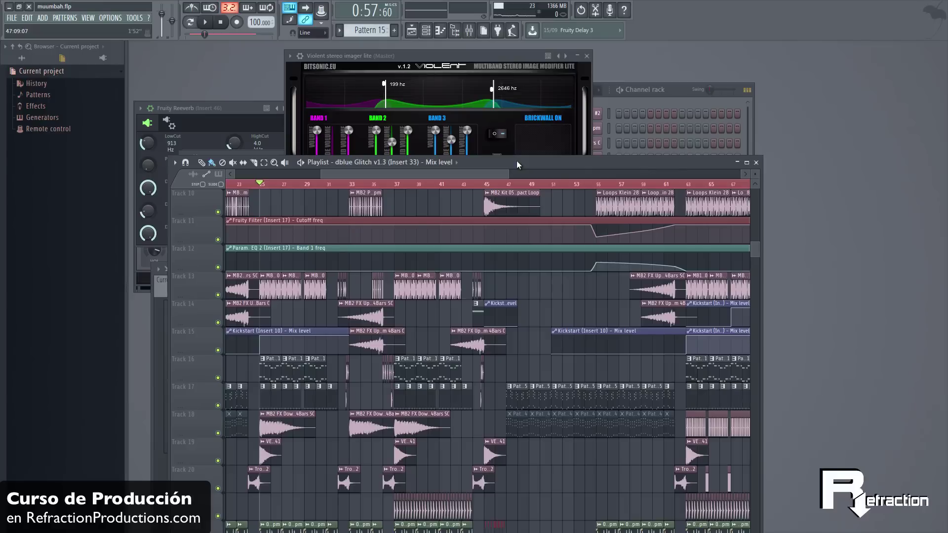